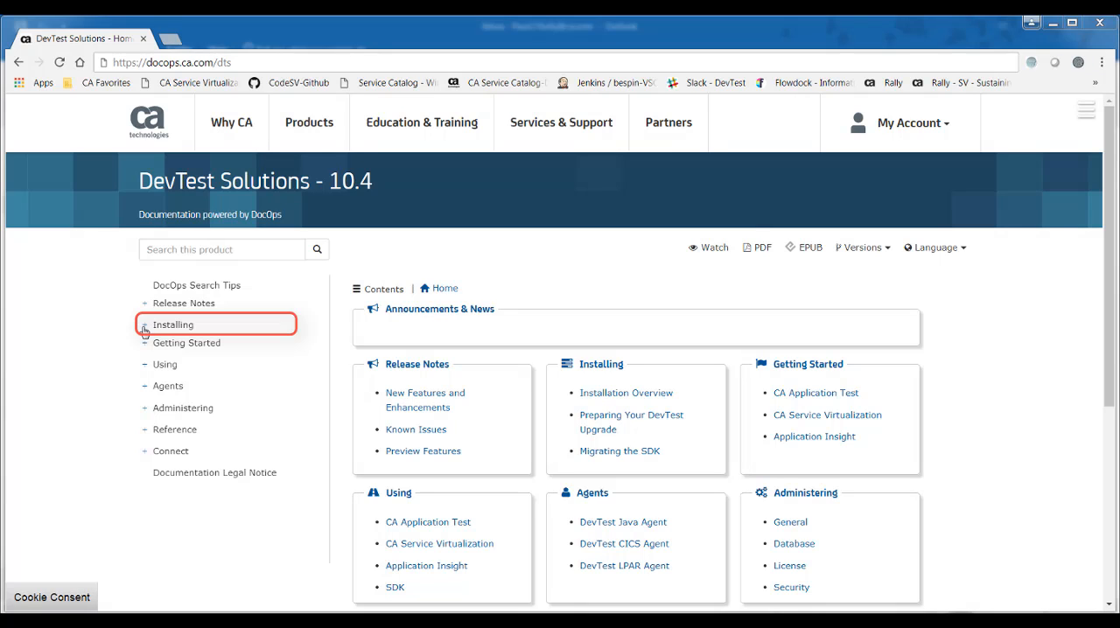
Open the Installing and Configuring DevTest Server page in the documentation's Installing section.
click(145, 331)
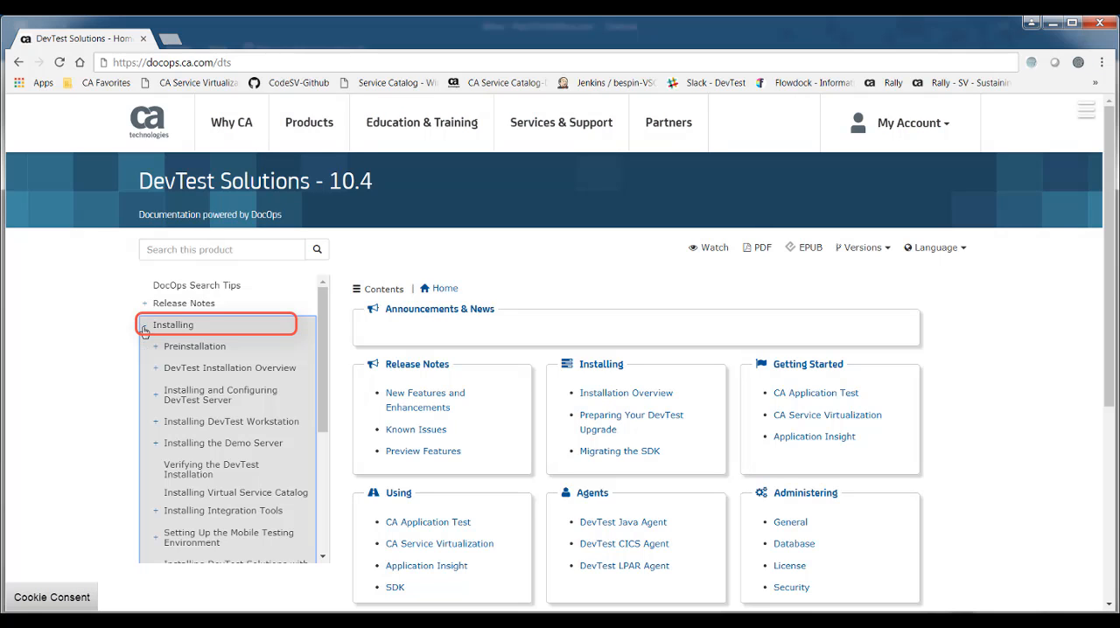
click(170, 391)
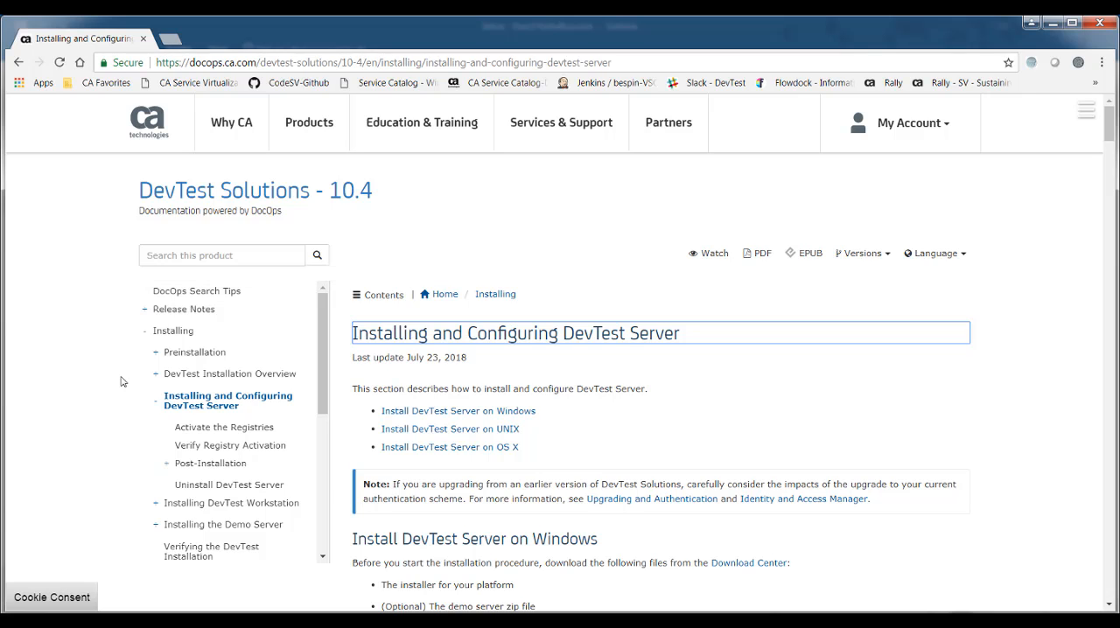
click(144, 333)
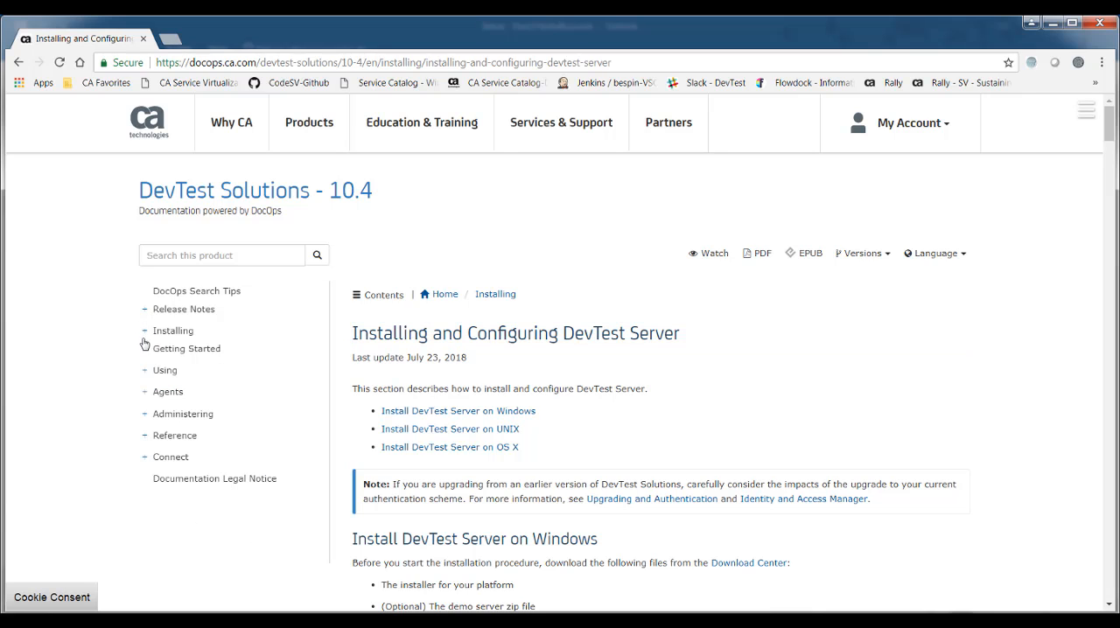
Open the Identity and Access Manager documentation in the Security topics under Administering.
click(145, 417)
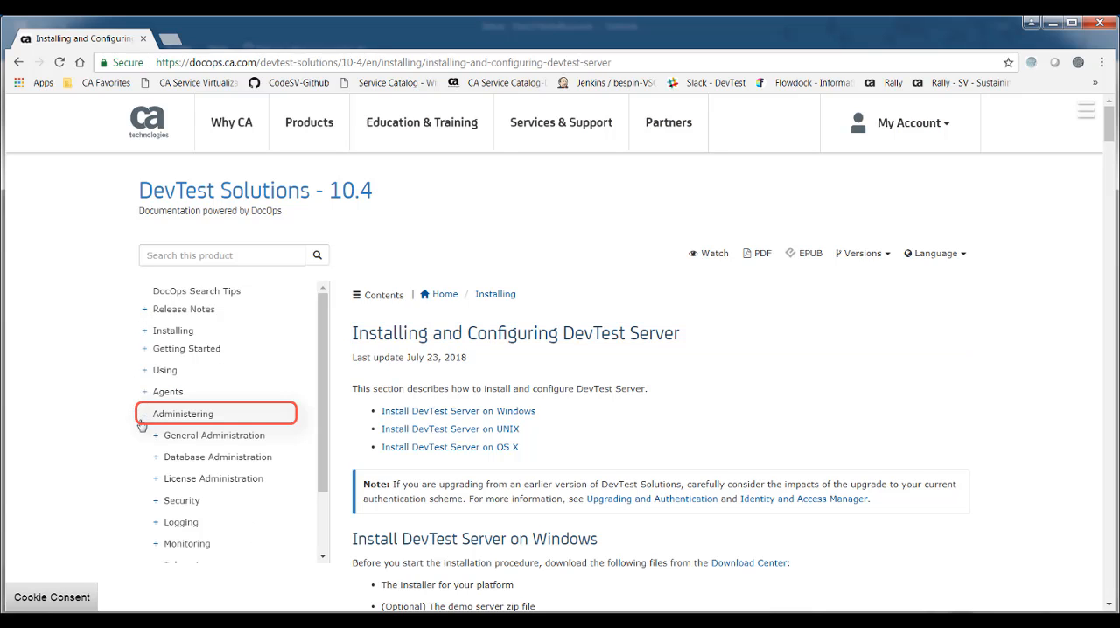
click(155, 502)
click(188, 529)
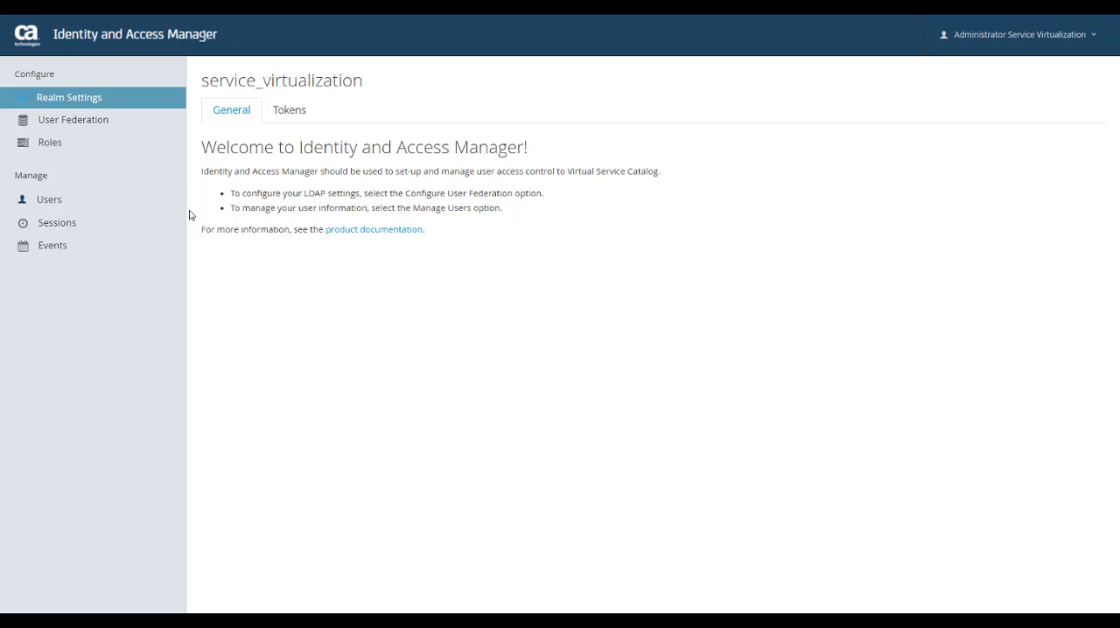
In Identity and Access Manager, create and save a new user with the username vscadmin.
click(43, 209)
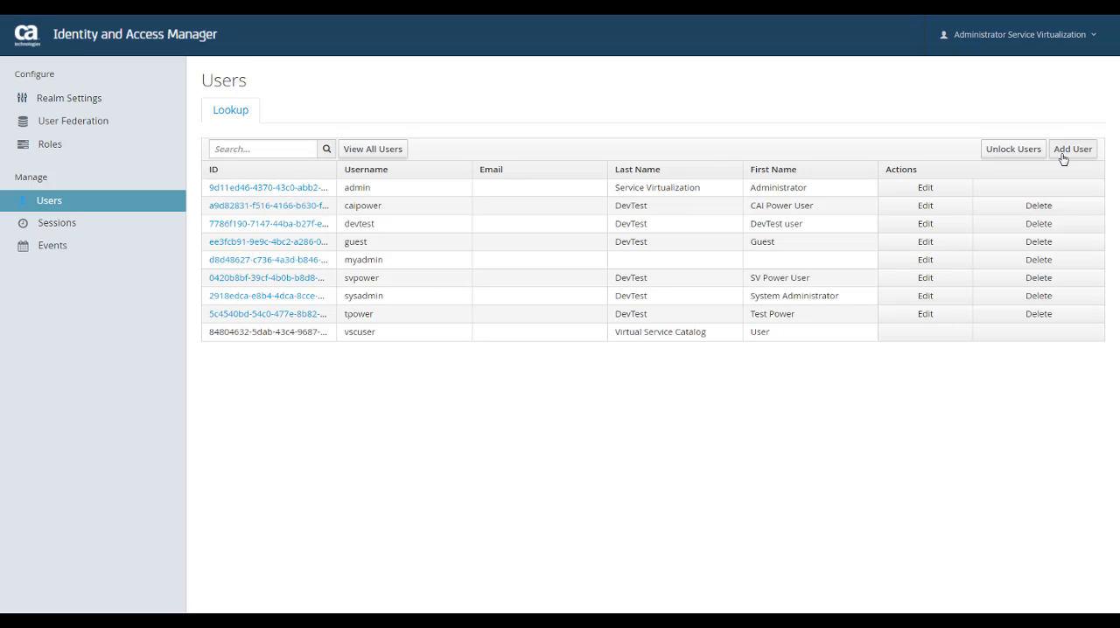
click(1071, 150)
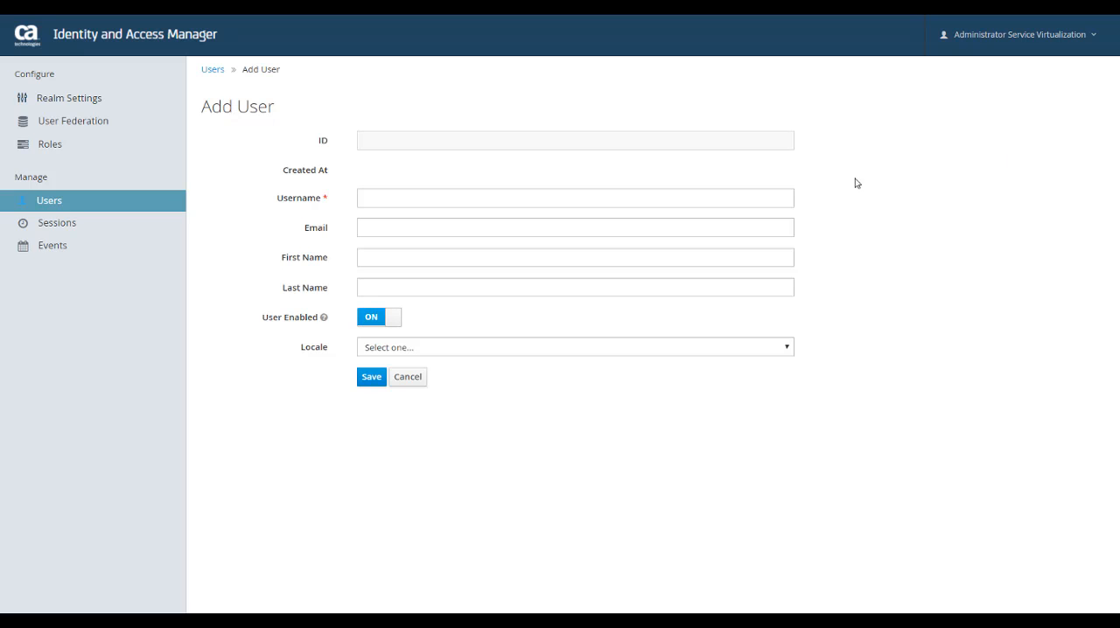
click(763, 196)
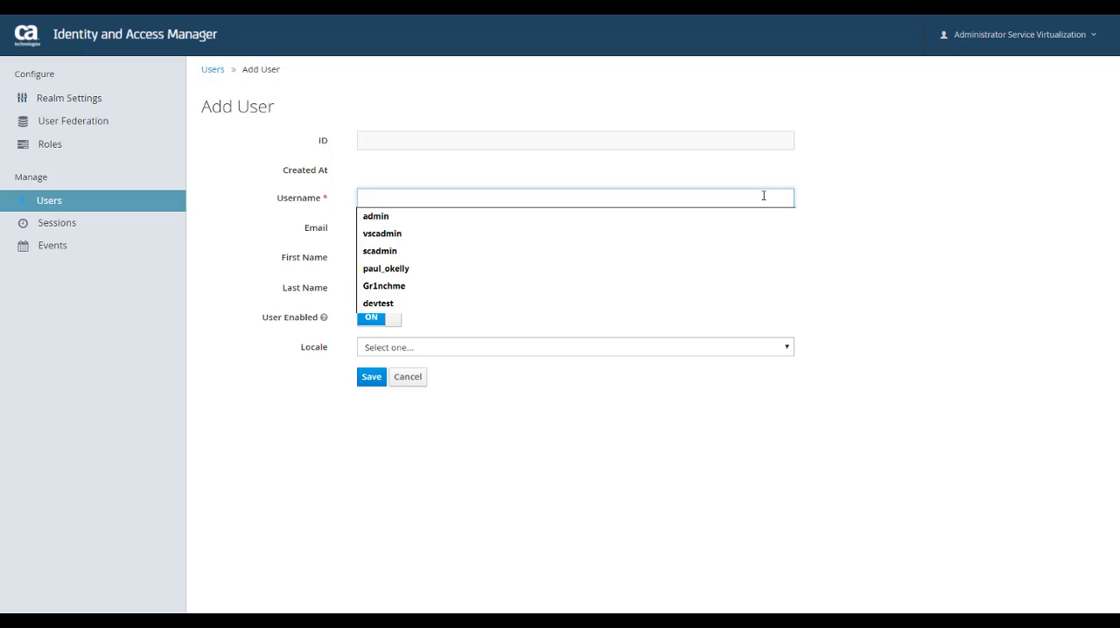
text(vscadmin)
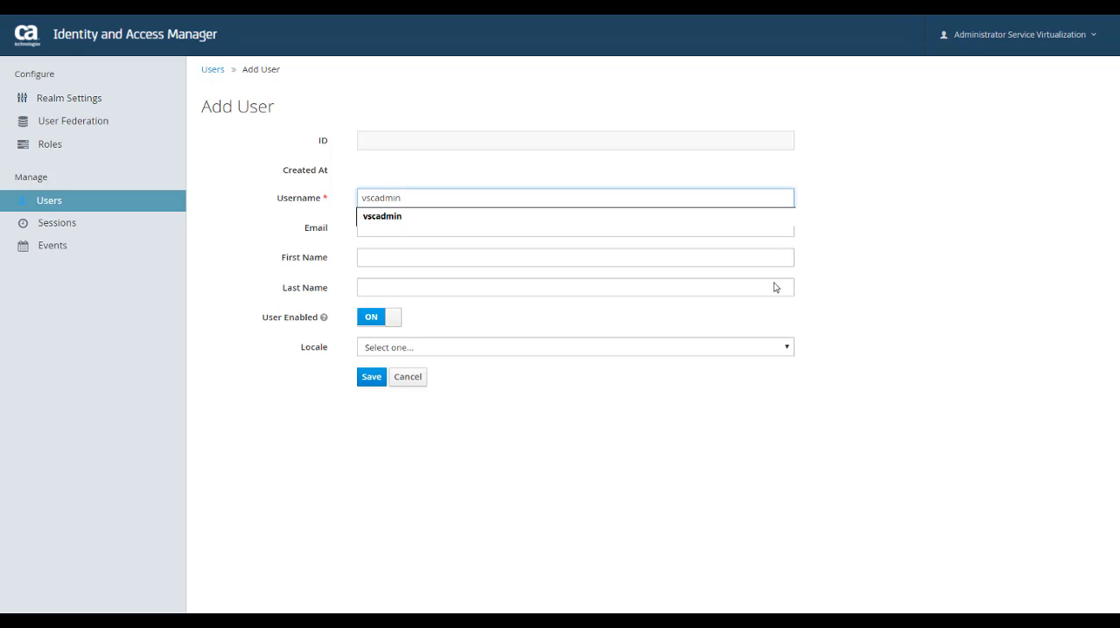
click(371, 377)
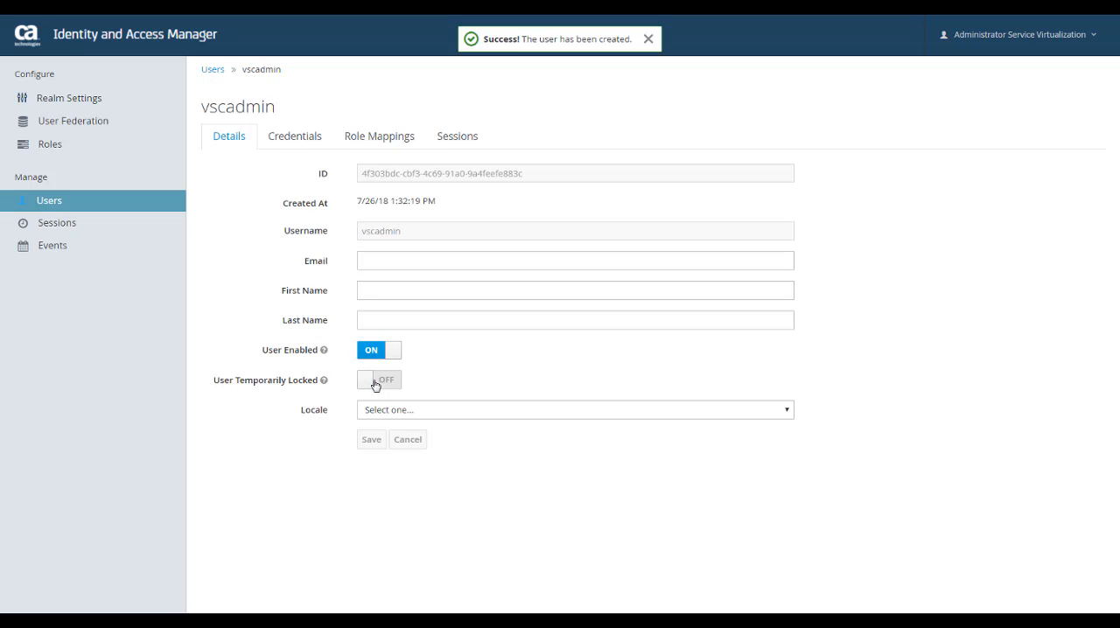
Set the vscadmin user's password by entering the new password and its confirmation, and confirm the change.
click(302, 140)
click(365, 207)
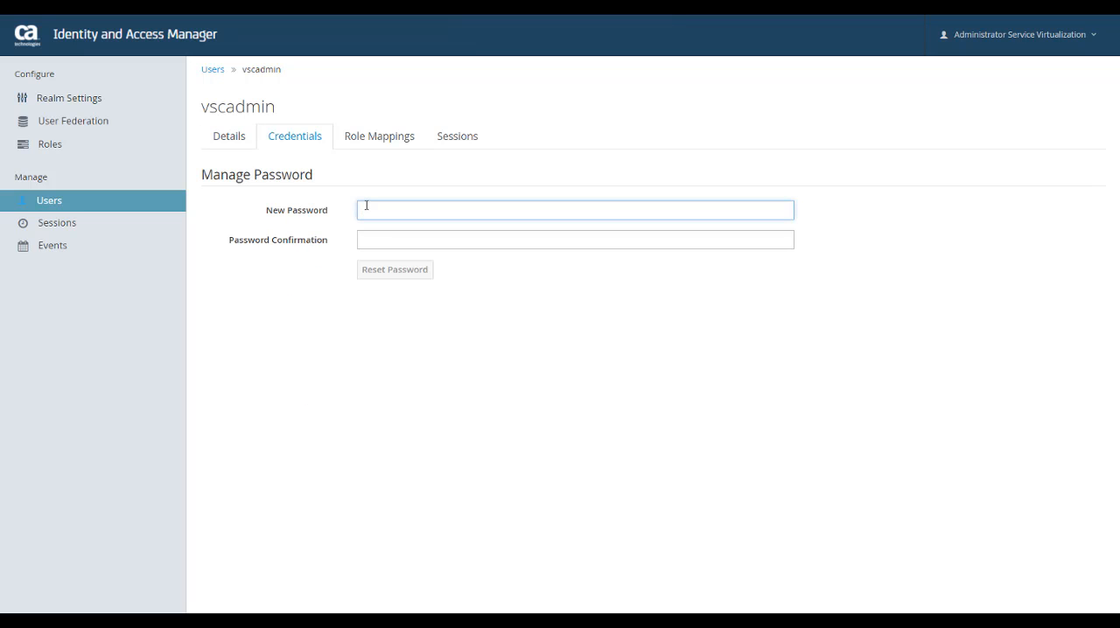
text(••••••••)
key(Tab)
text(••••••••)
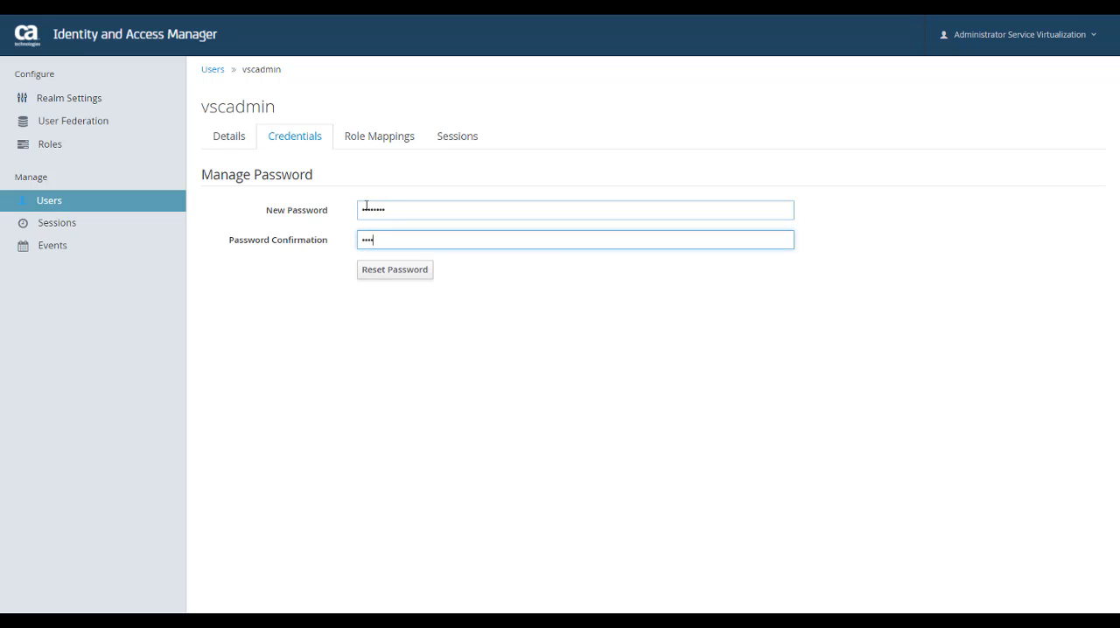
click(374, 272)
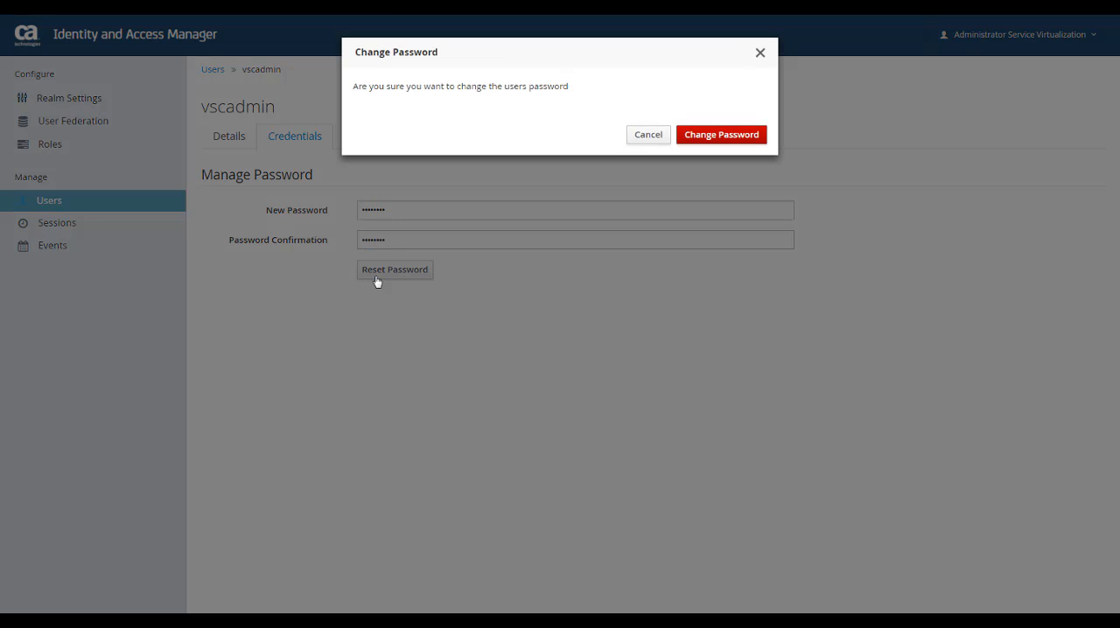
click(705, 140)
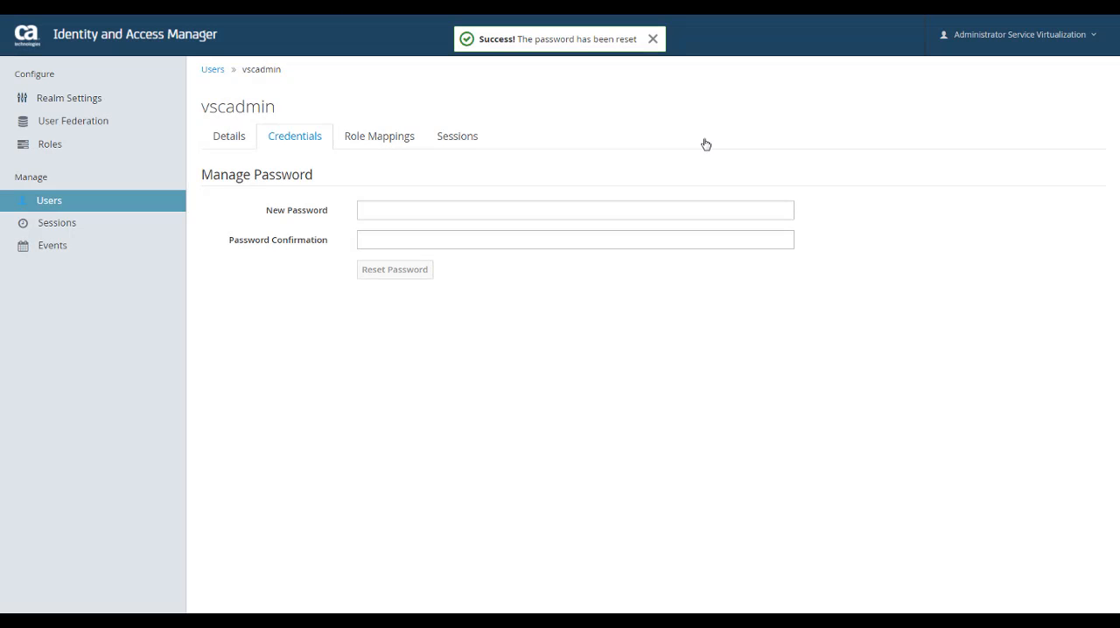
Assign the Virtual Service Catalog Administrator role to the vscadmin user.
click(385, 145)
drag(429, 214, 427, 276)
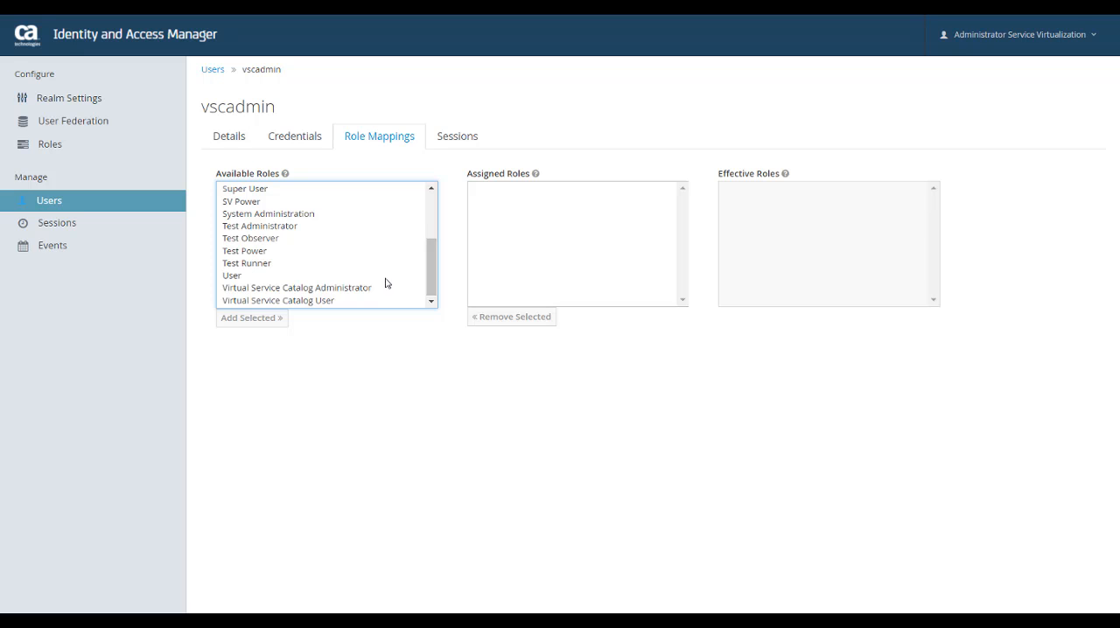
click(361, 291)
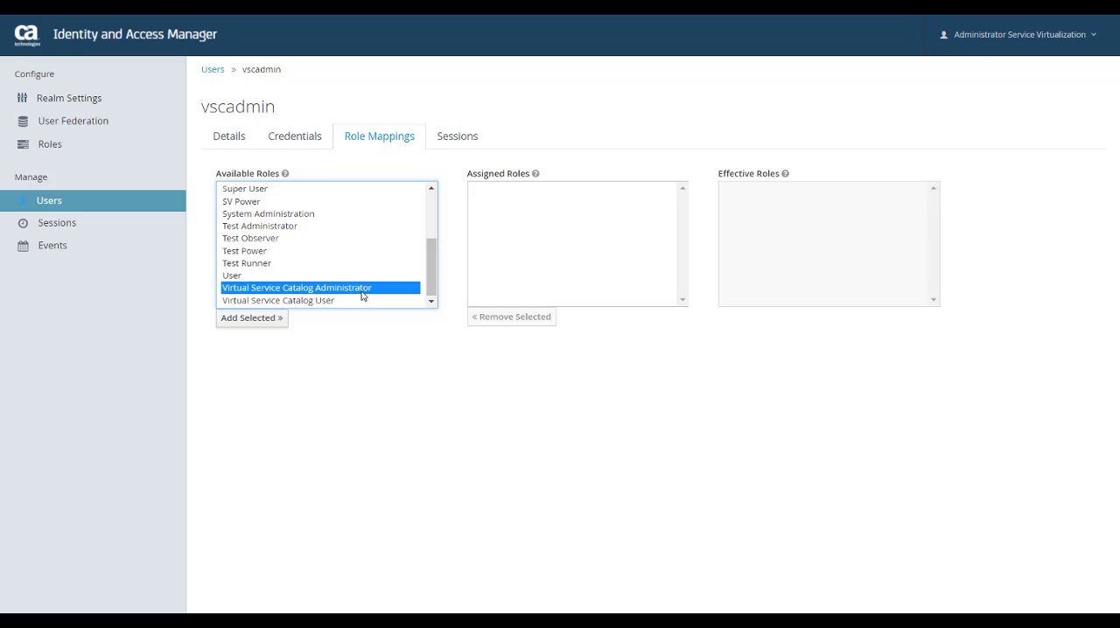
click(272, 319)
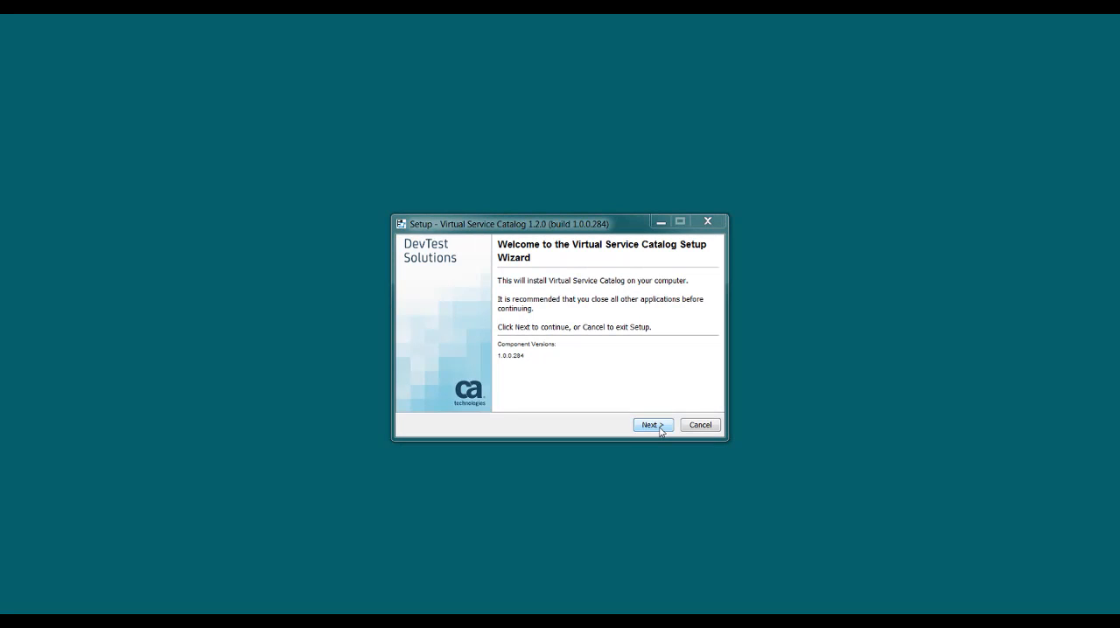
In the Virtual Service Catalog setup wizard, read through the license agreement to its end and accept the terms.
click(652, 425)
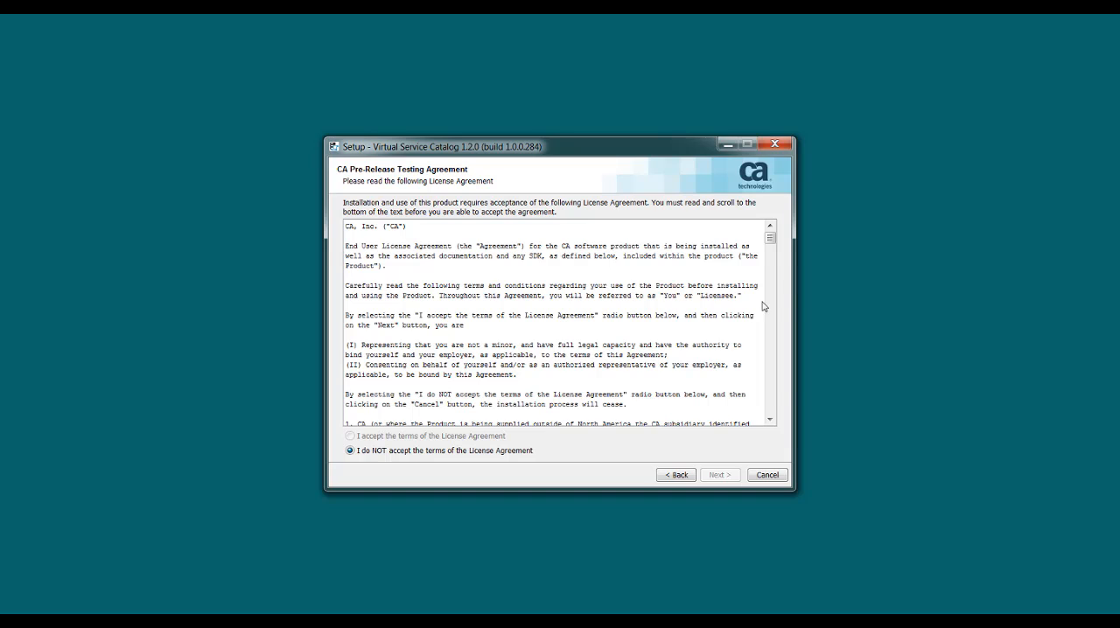
drag(770, 237, 770, 408)
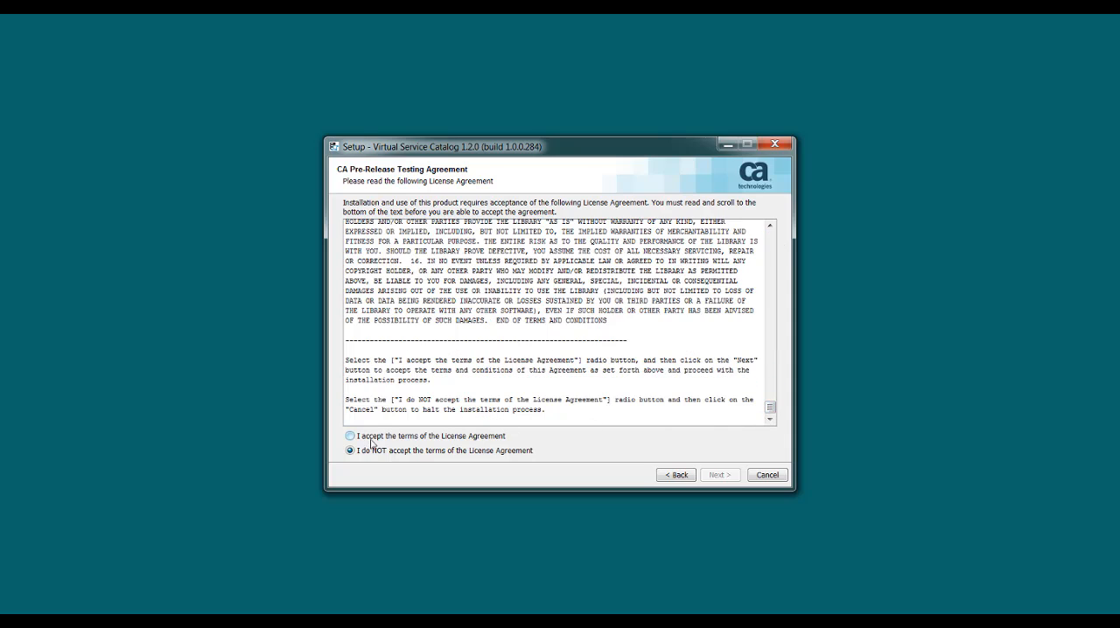
click(350, 436)
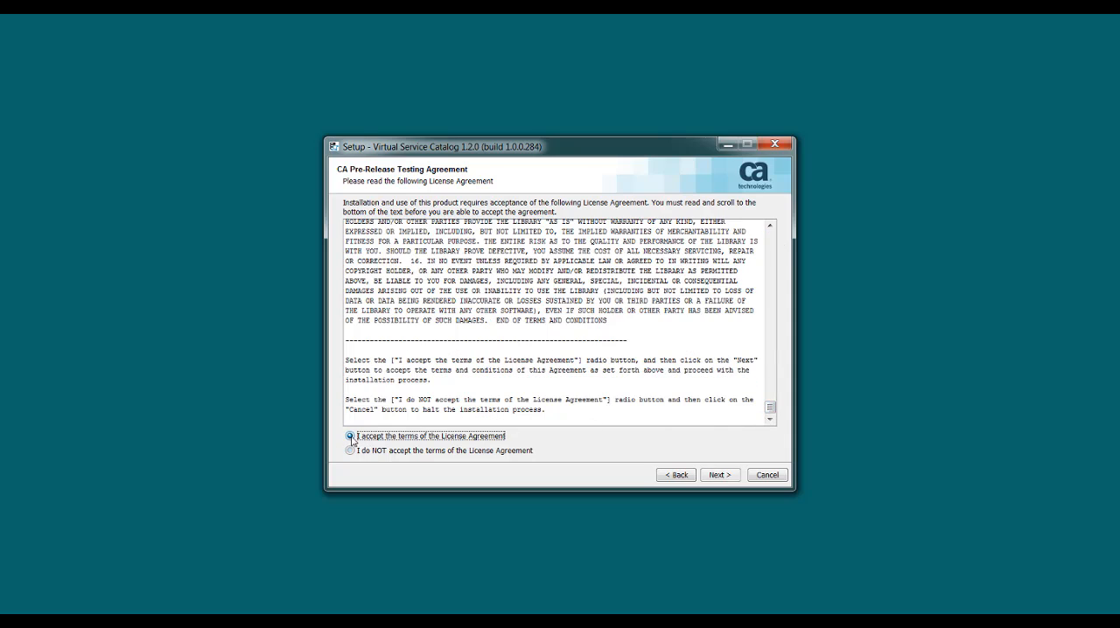
click(720, 476)
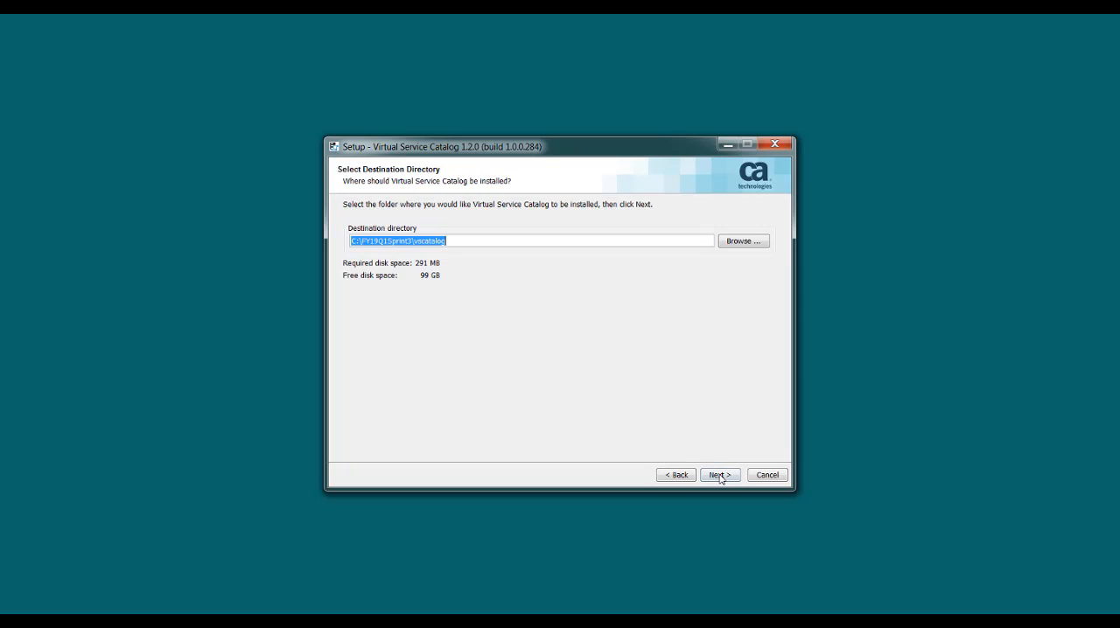
text(C:\Program Files\CA\vscatalog)
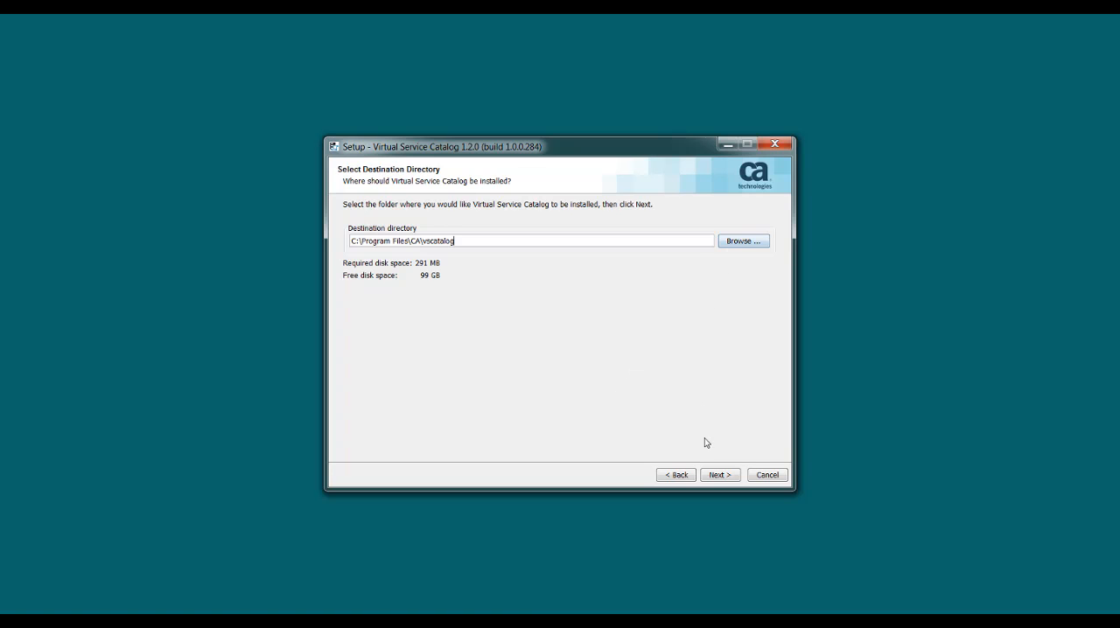
click(713, 474)
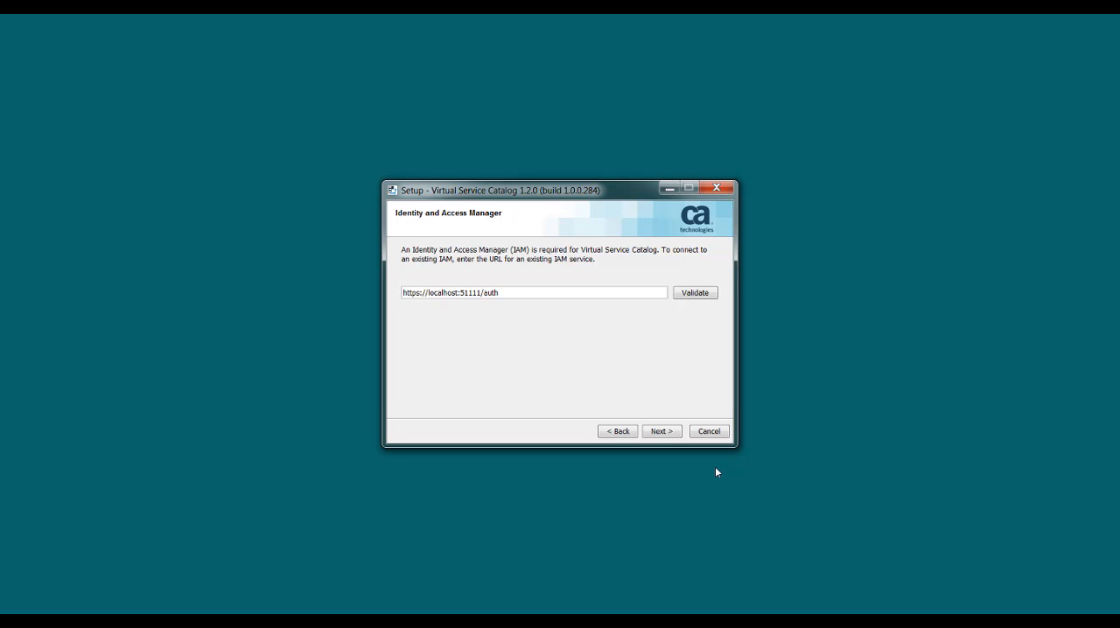
click(671, 436)
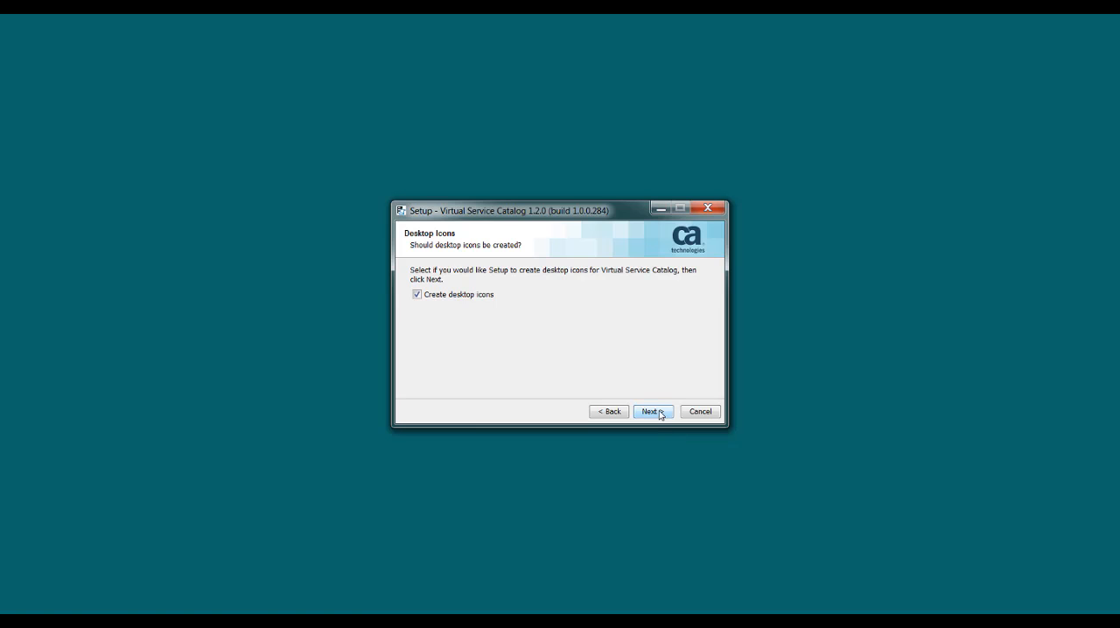
Accept the default desktop icons, Virtual Service Catalog Start Menu folder and Windows Services options, and run the installation.
click(660, 415)
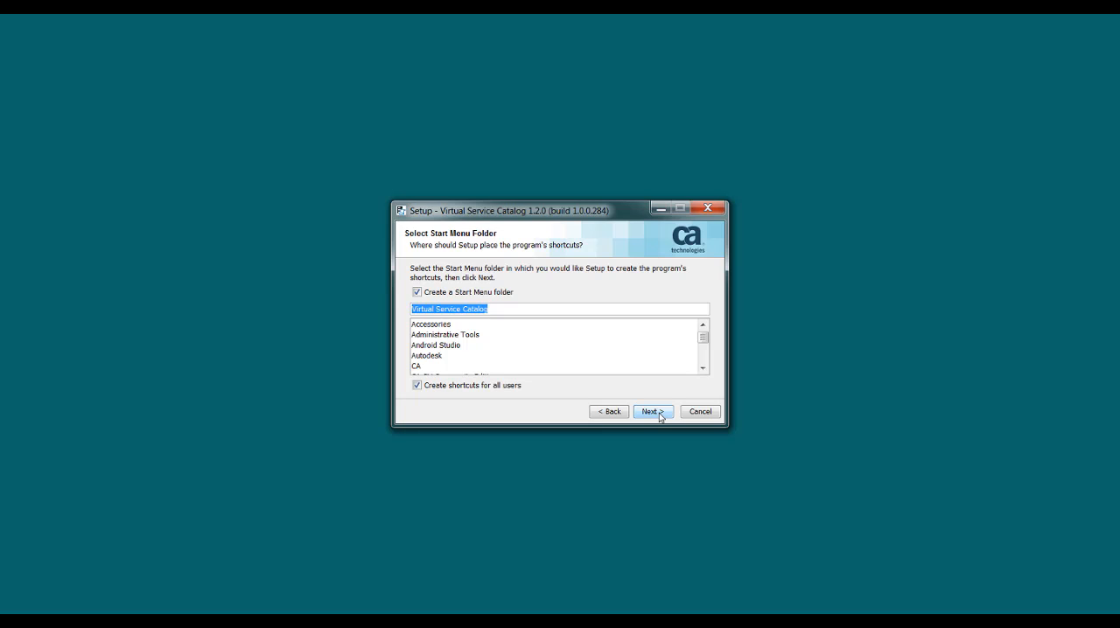
click(659, 415)
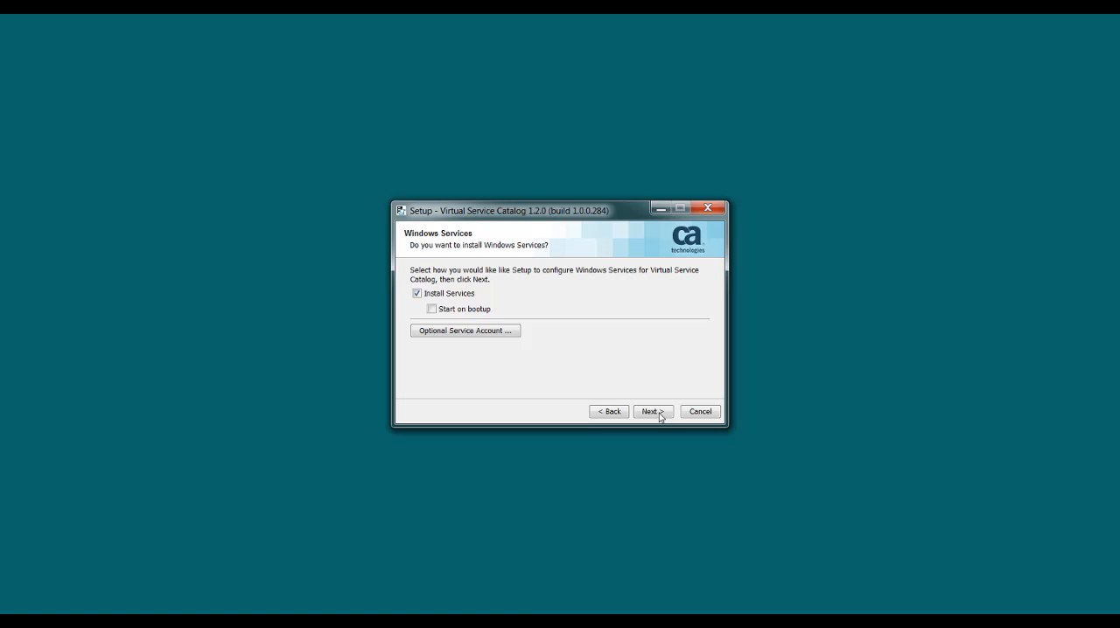
click(659, 415)
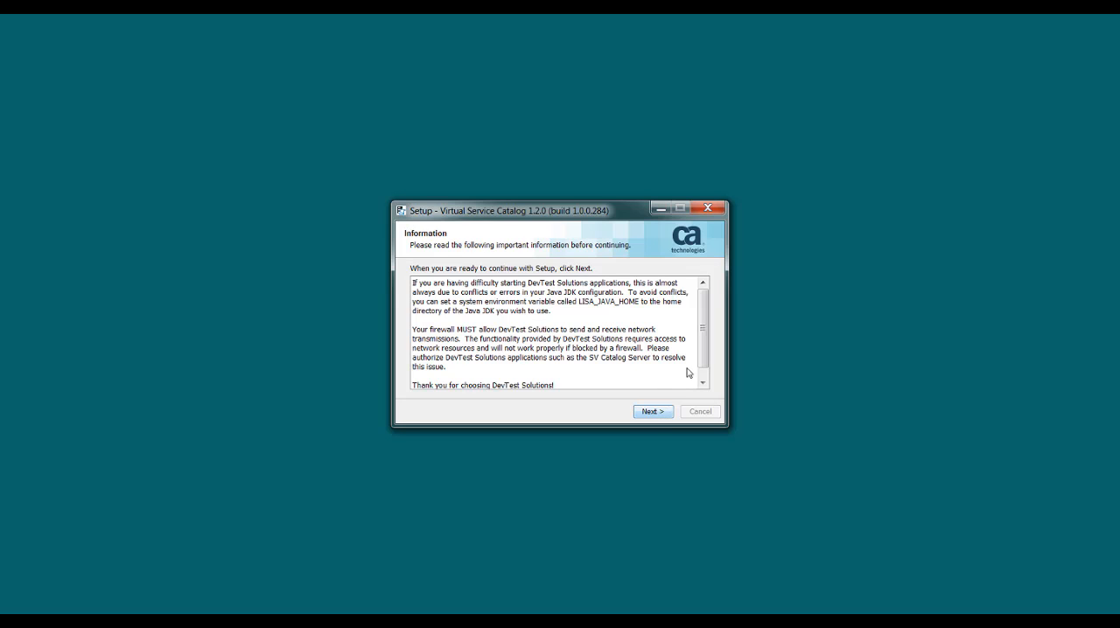
Read through the post-installation information and finish the setup wizard.
click(703, 384)
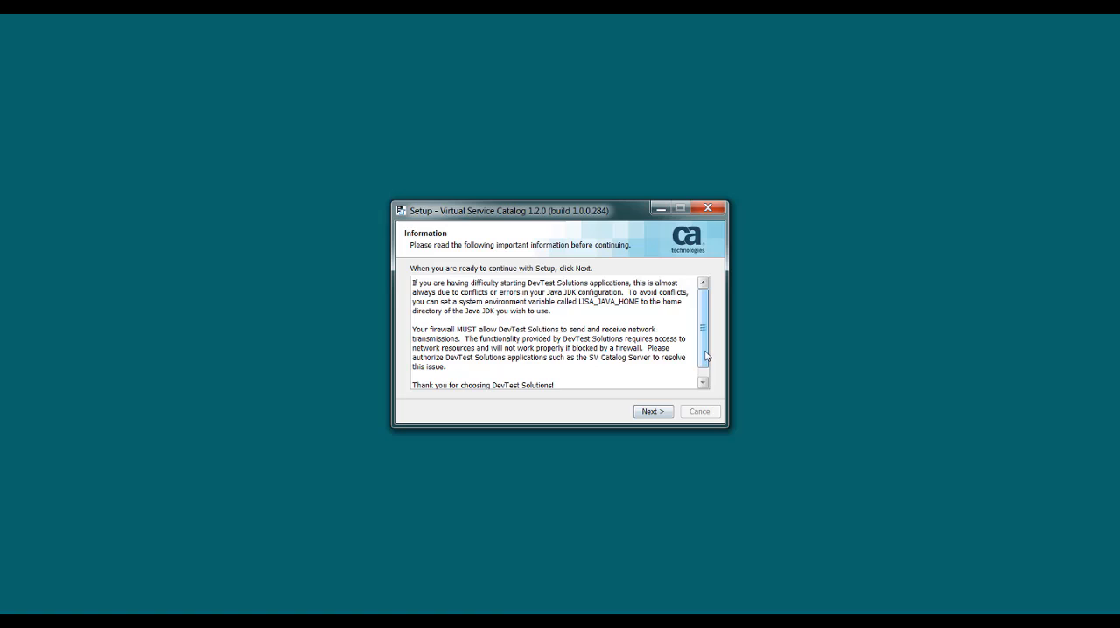
click(654, 411)
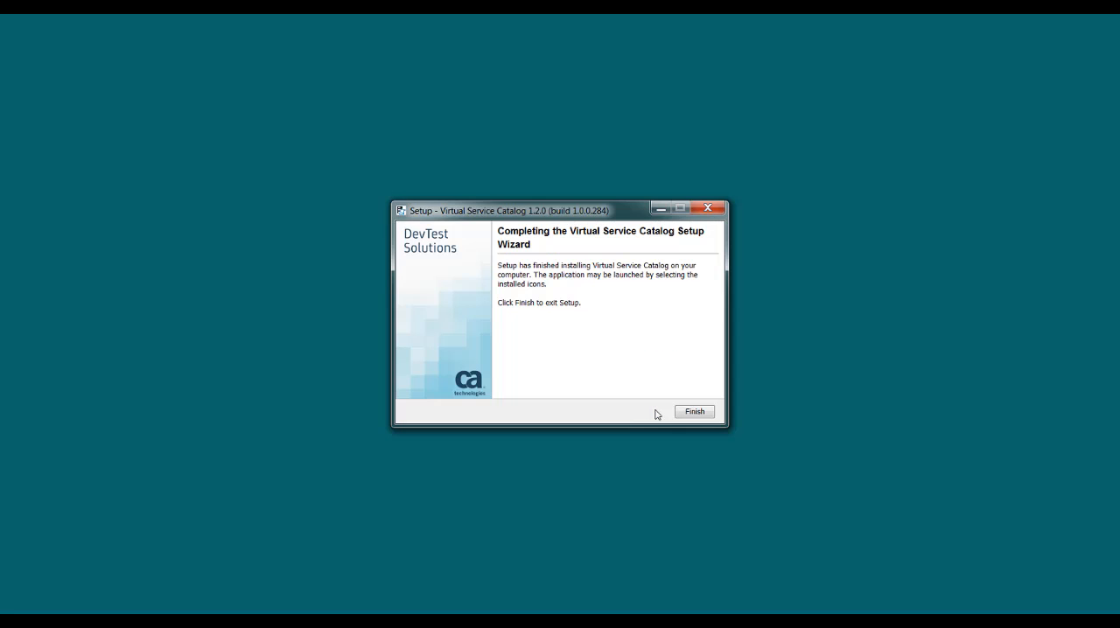
click(689, 411)
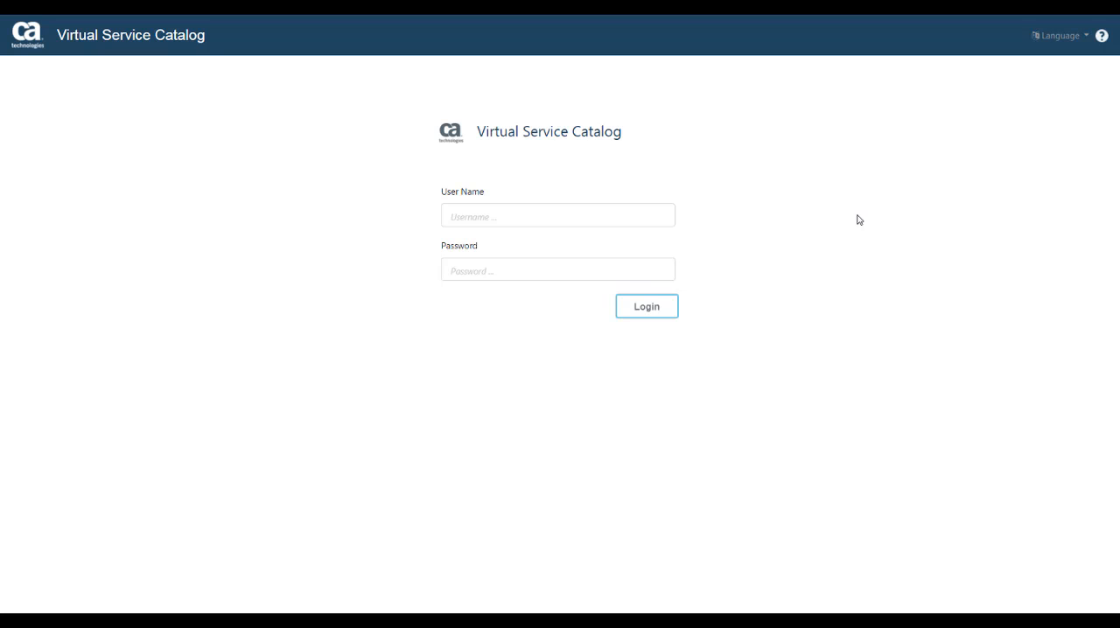
Log in to Virtual Service Catalog as vscadmin, entering the account password.
click(652, 219)
text(vscadmin)
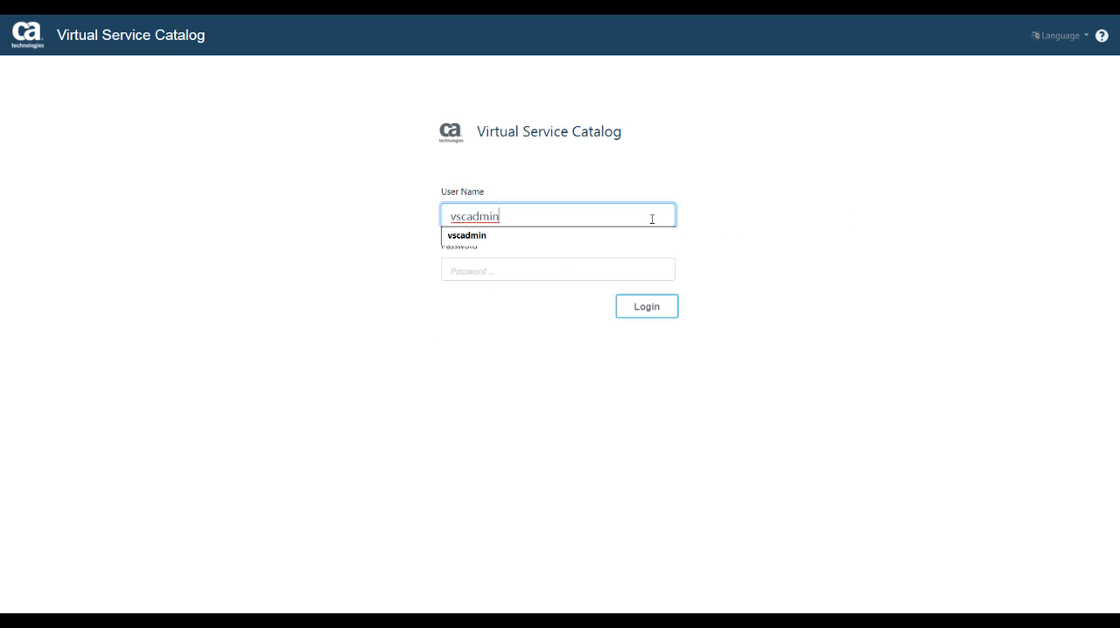
click(624, 266)
text(••••••••)
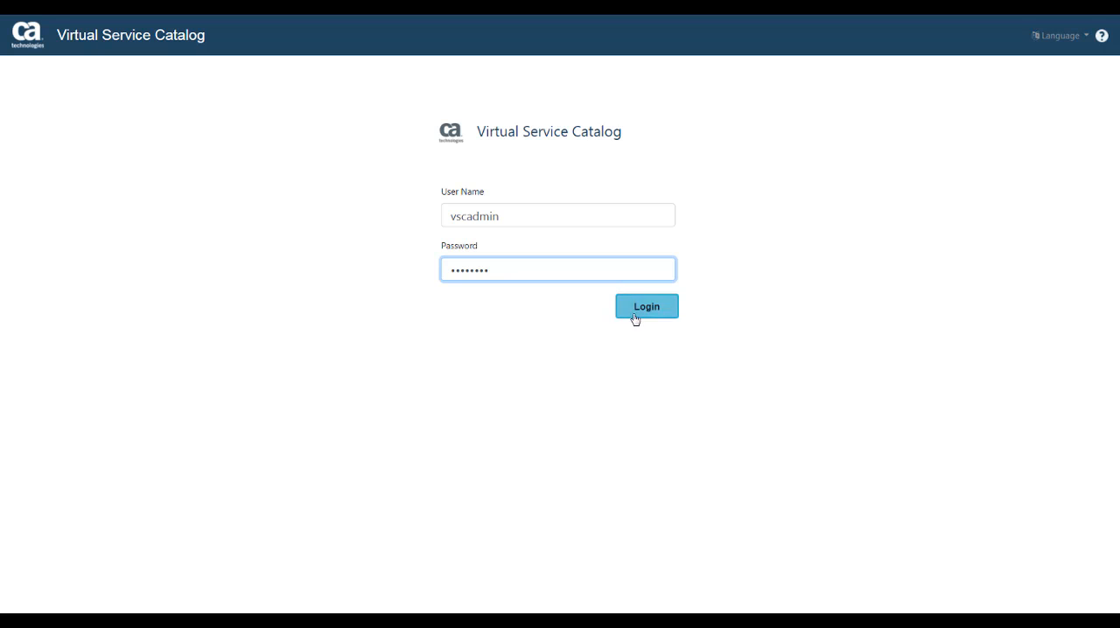
click(635, 315)
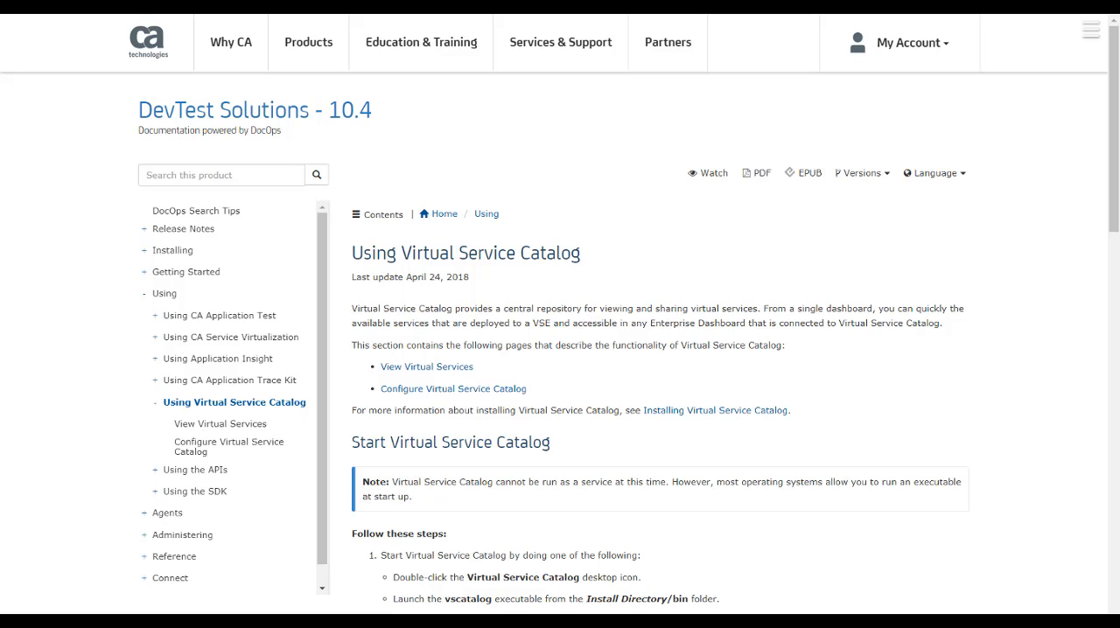
In the DevTest Solutions documentation, collapse the Using section and open Identity and Access Manager in the Security topics under Administering.
click(143, 299)
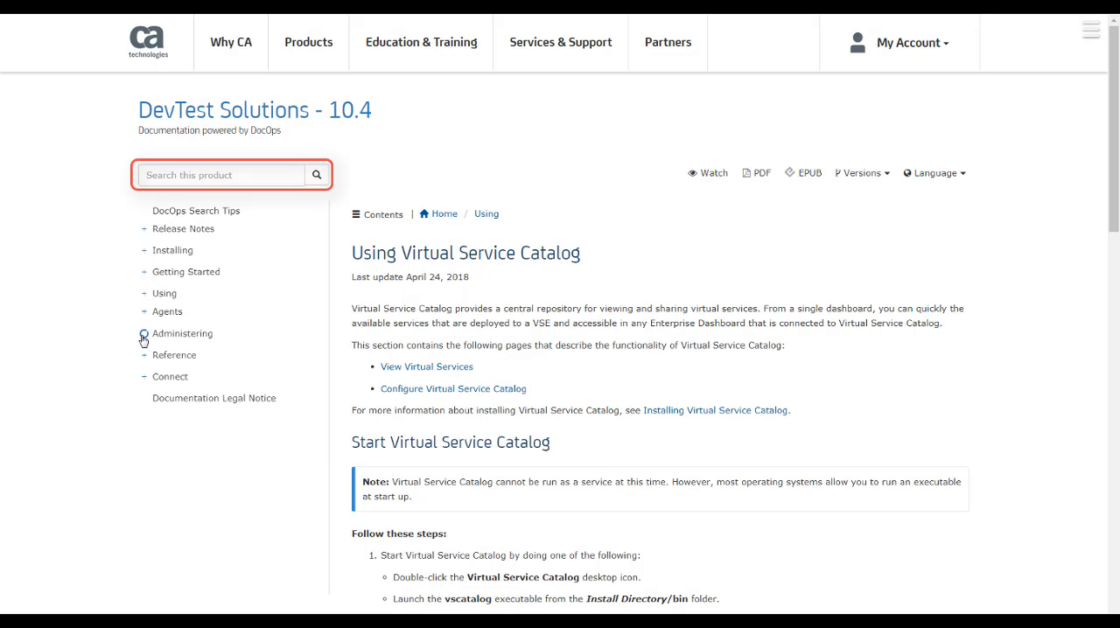
click(144, 336)
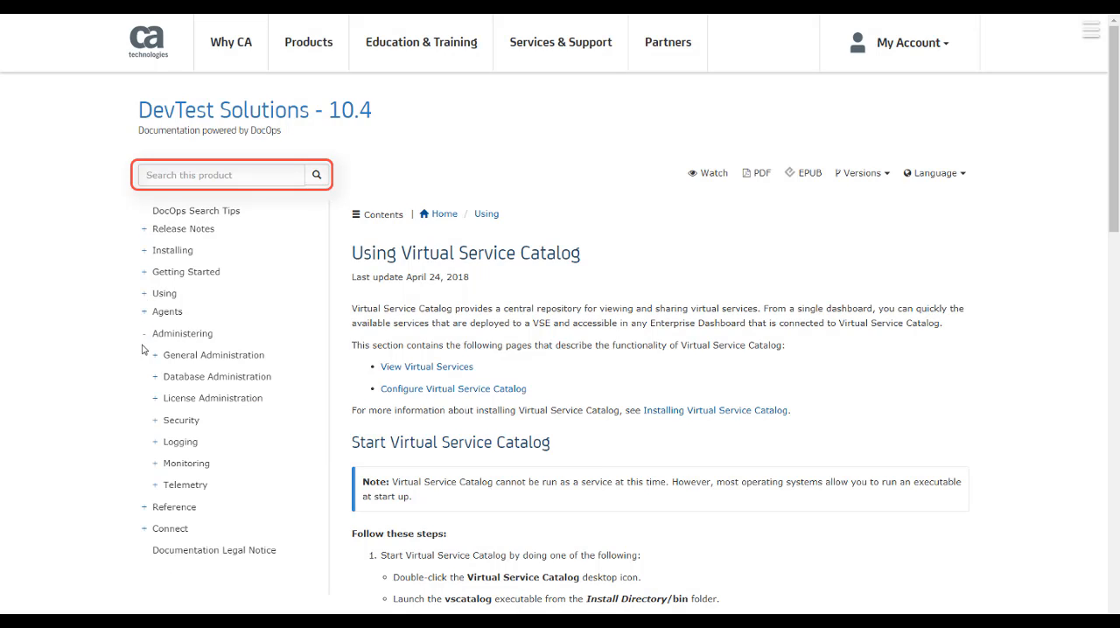
click(155, 421)
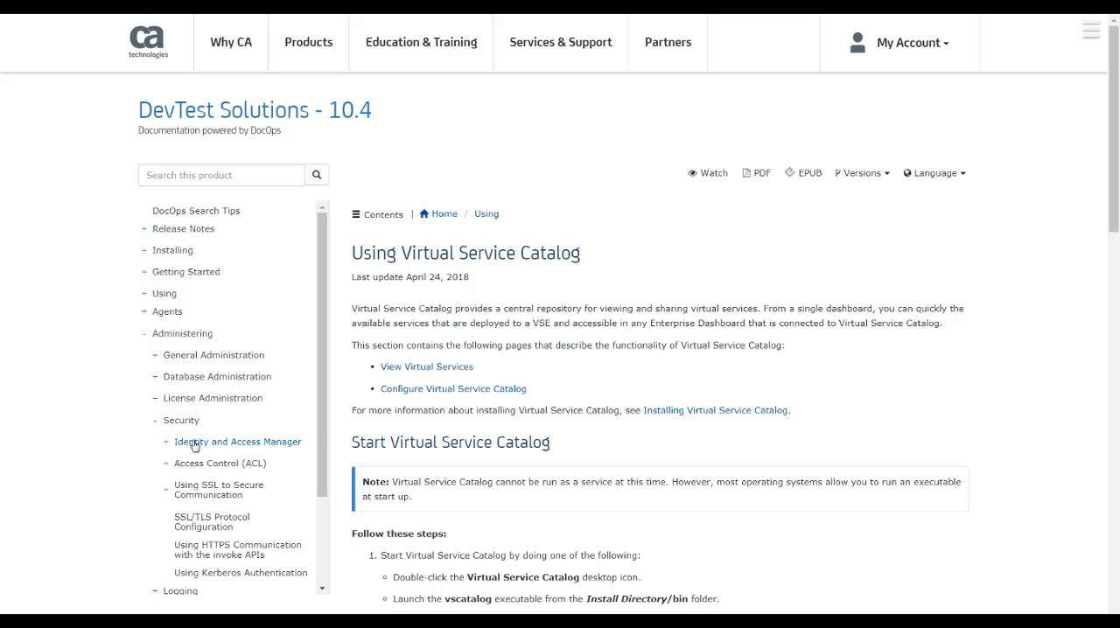
click(194, 446)
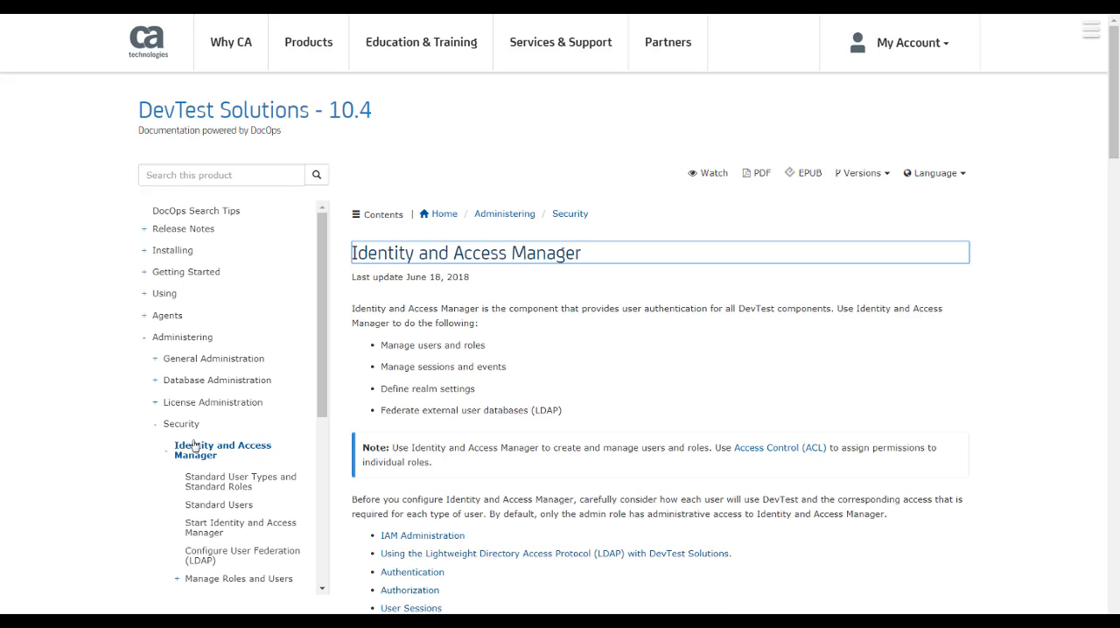